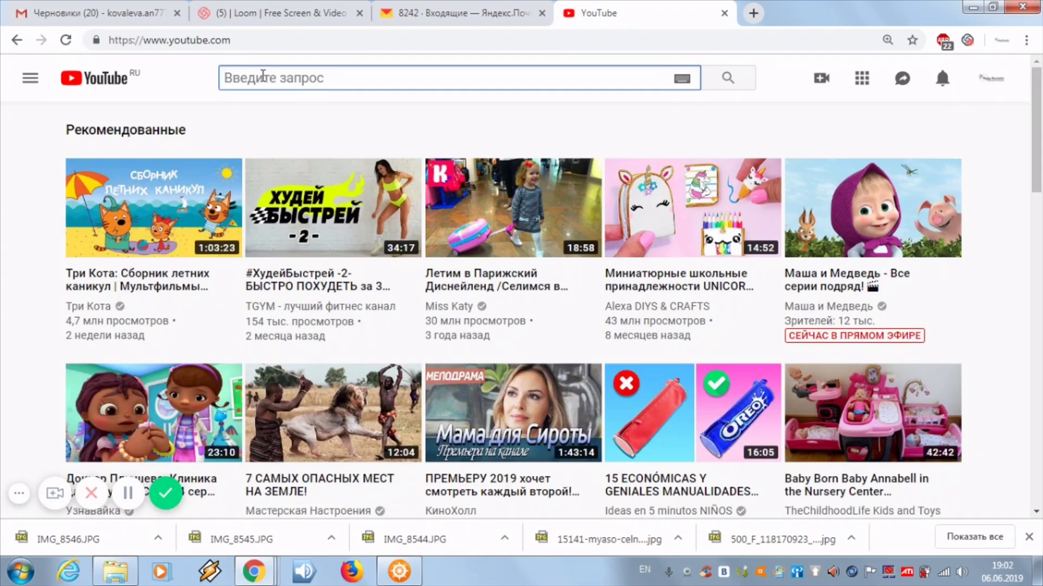
Search YouTube for 'happy decoration' using the 'Happy Dec' suggestion
text(H)
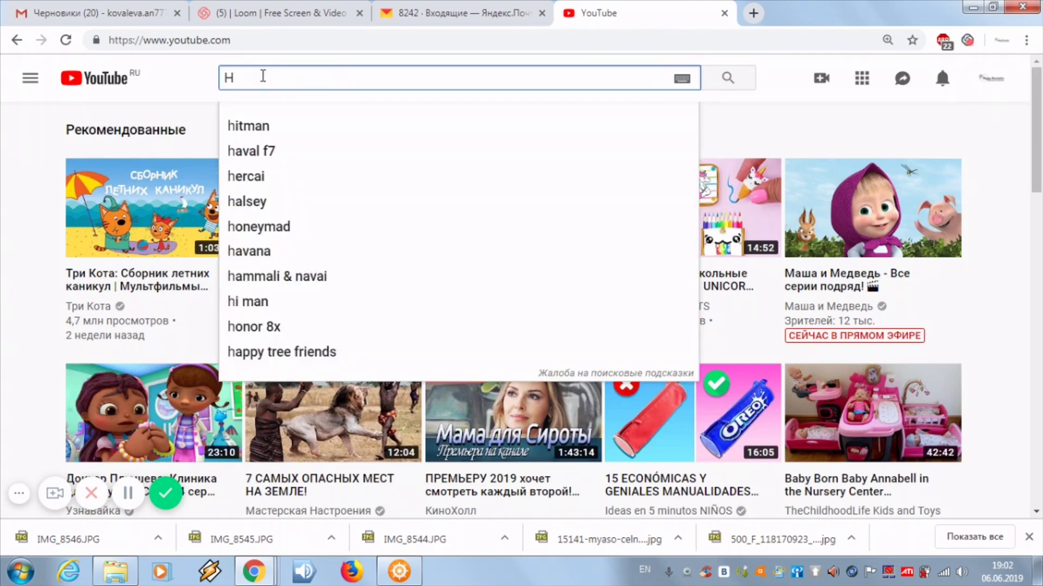
text(a)
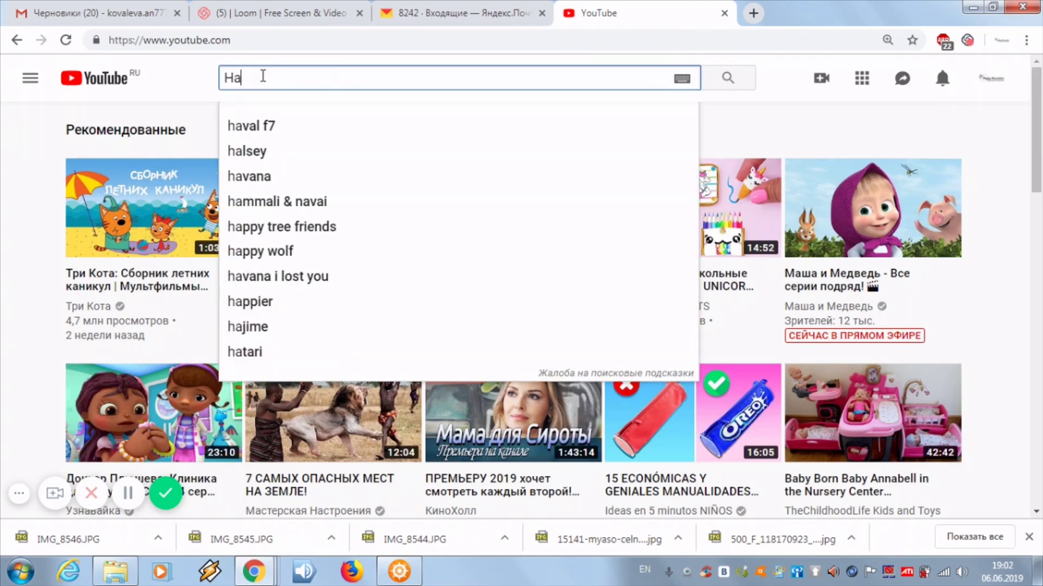
text(ppy)
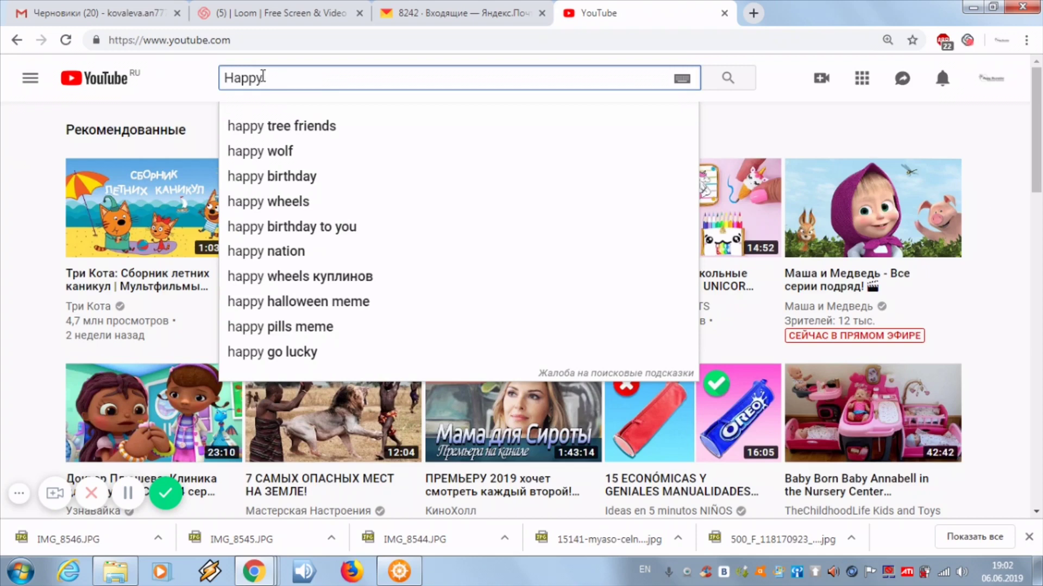
text( De)
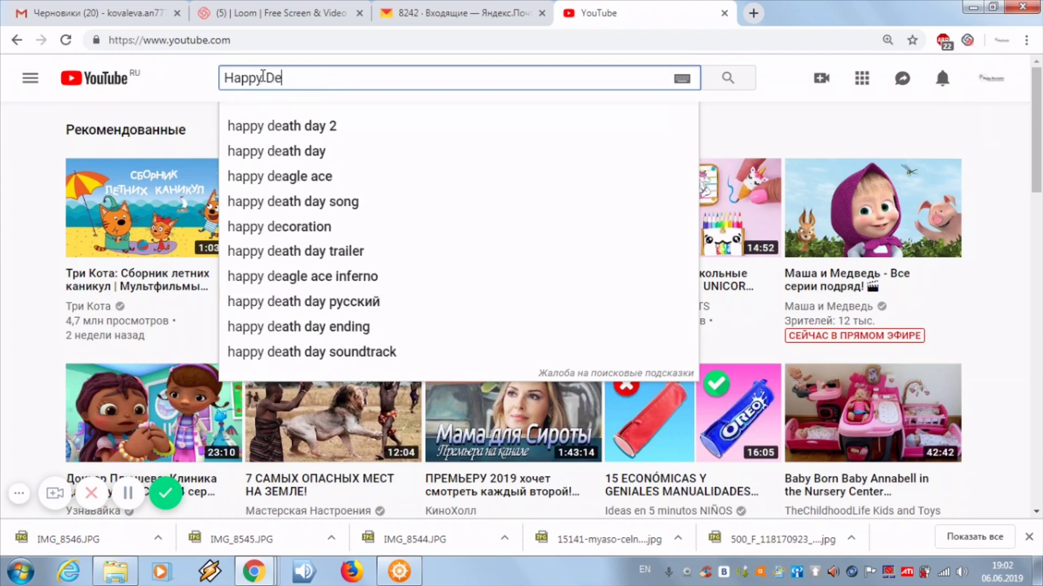
text(c)
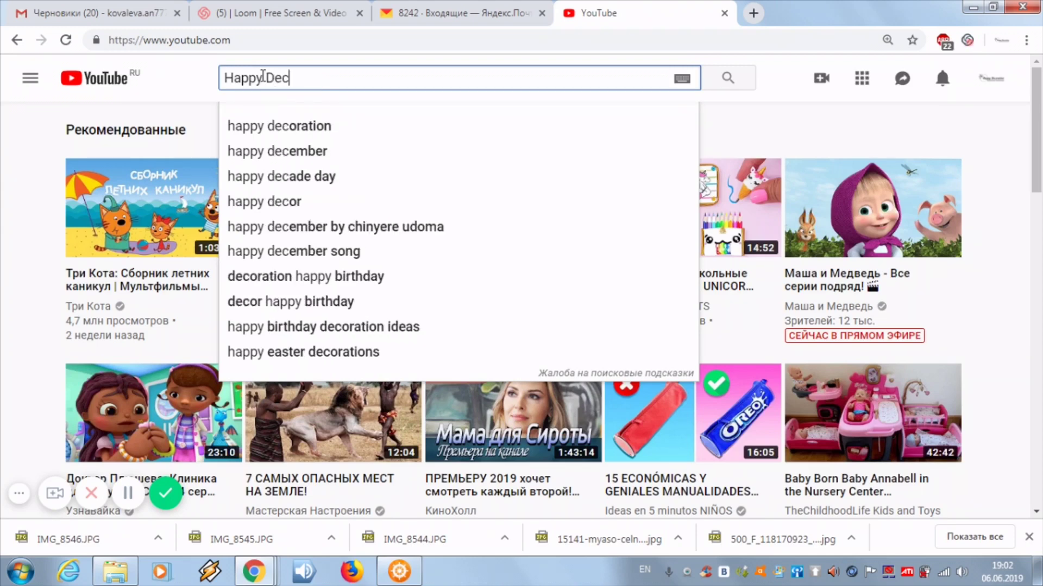
click(270, 133)
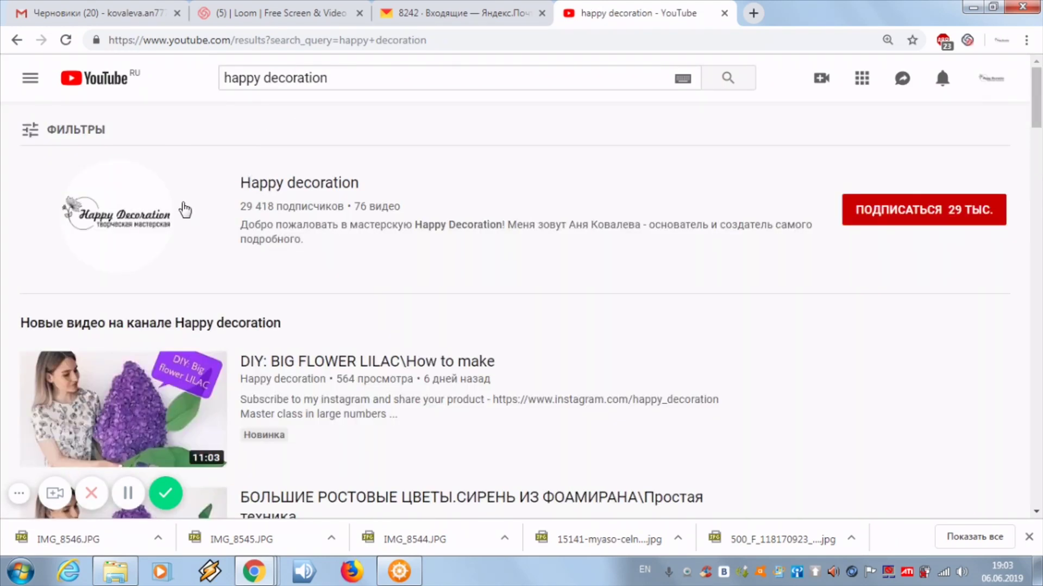
Play all of the Happy decoration channel's large foamiran and paper flowers playlist
click(282, 190)
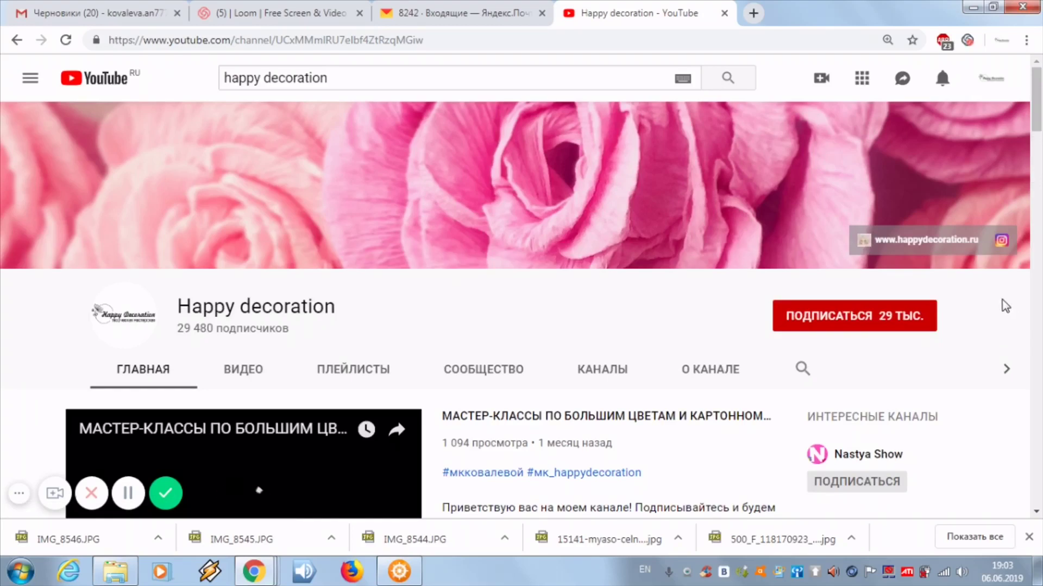
scroll(380, 271, down, 8)
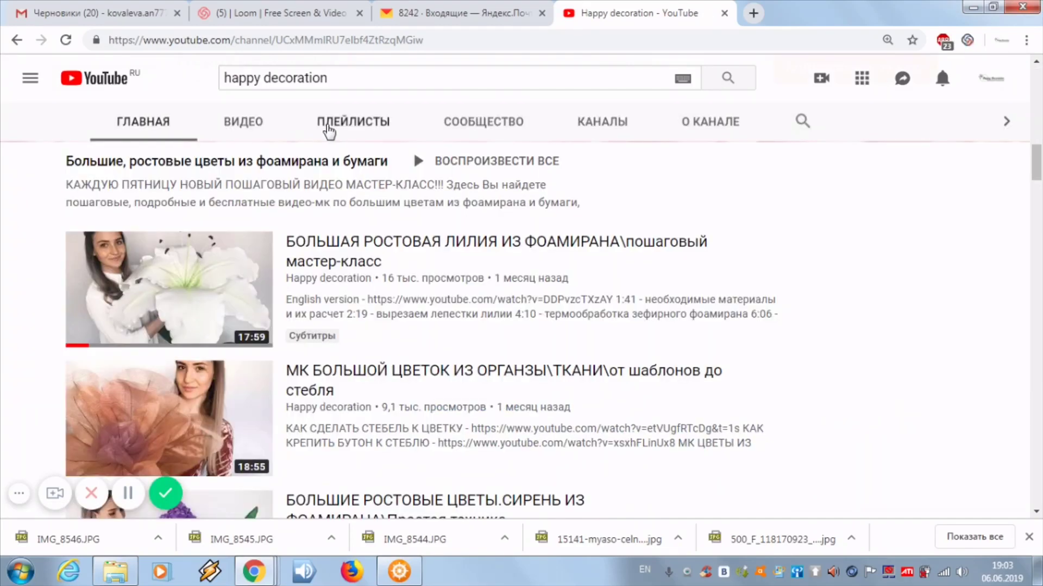
click(332, 124)
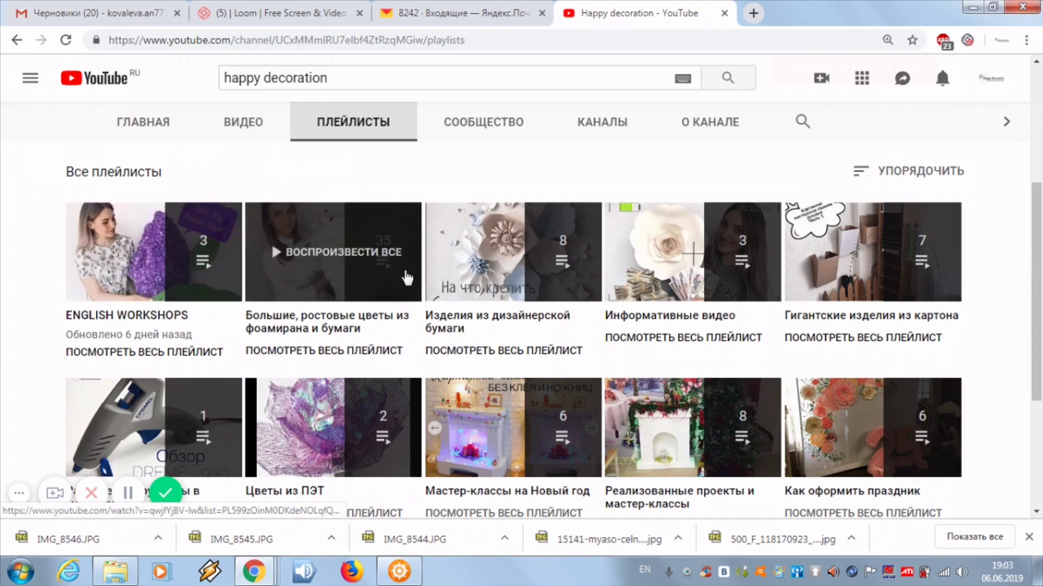
click(328, 252)
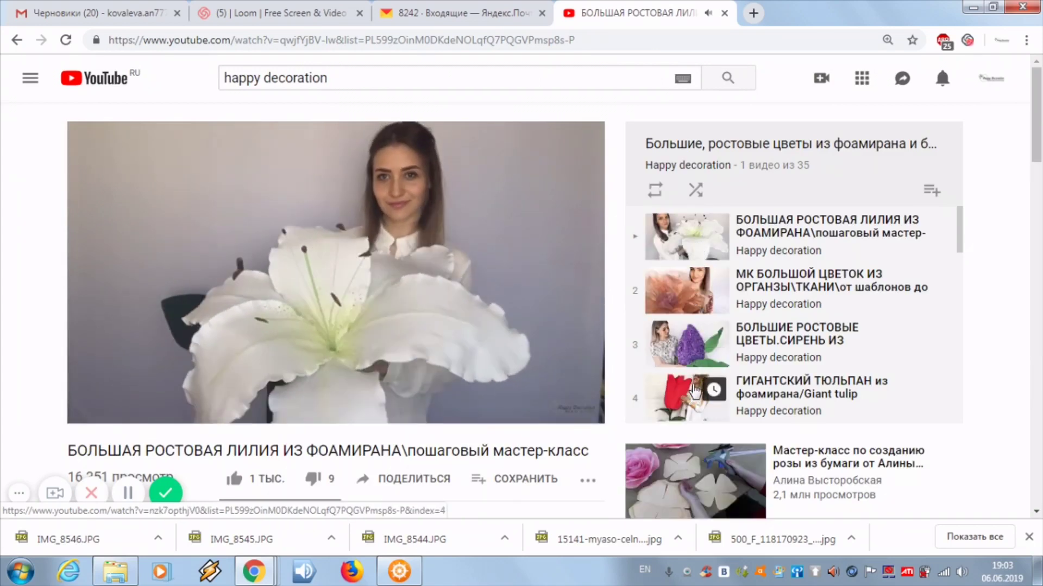
scroll(926, 275, down, 4)
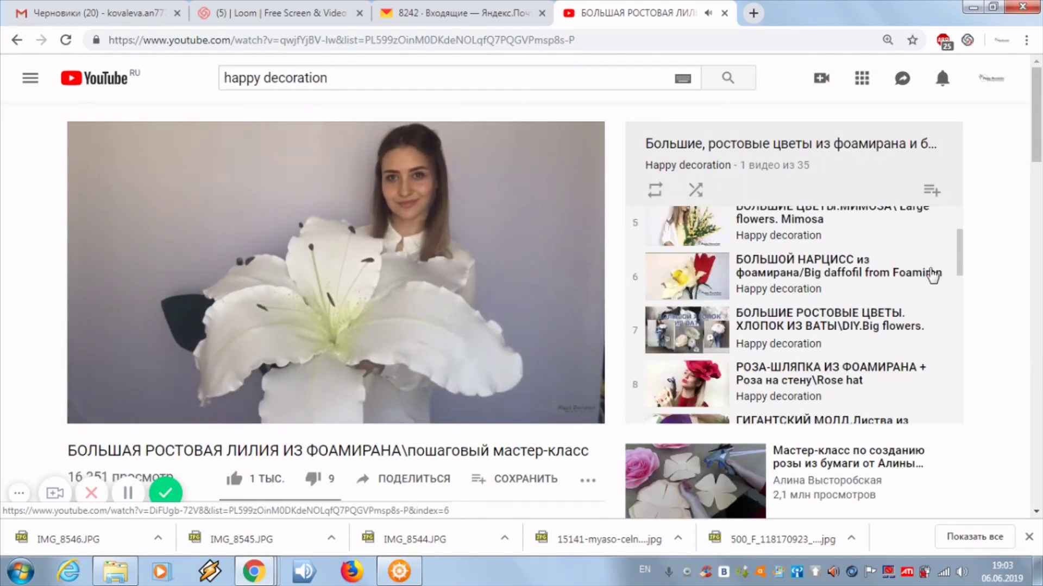
scroll(932, 276, down, 10)
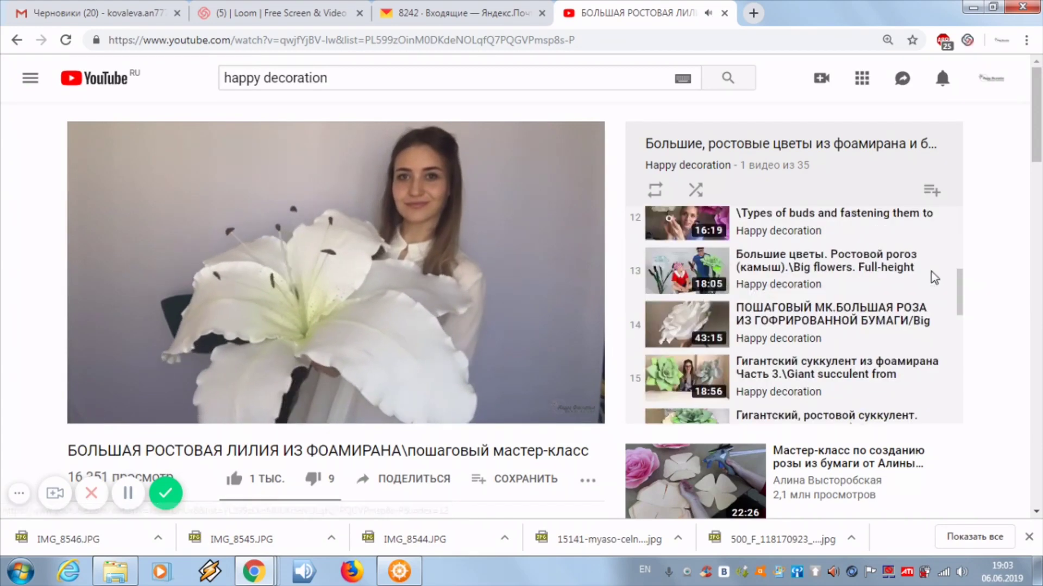
scroll(933, 277, down, 7)
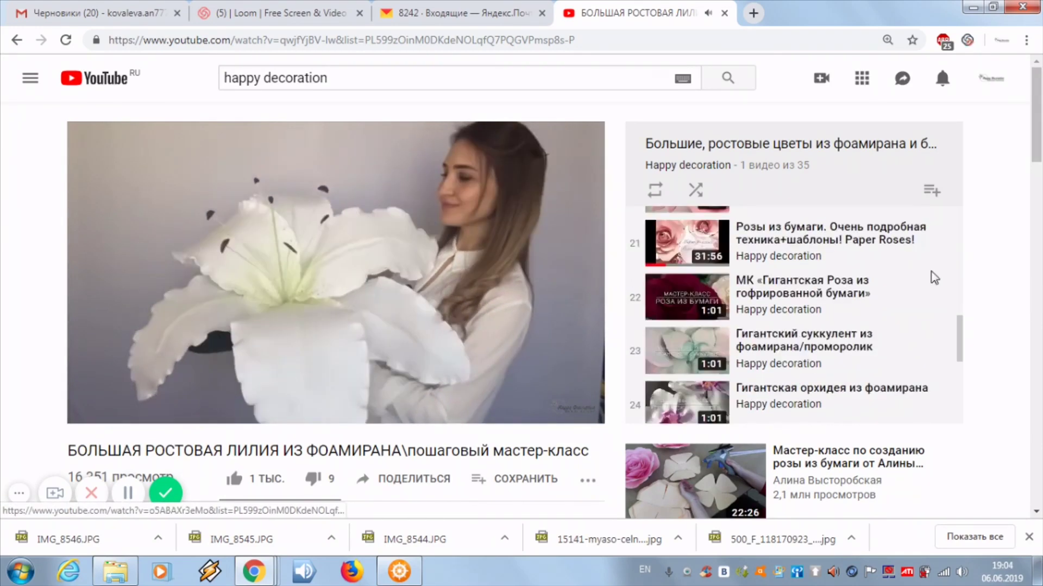
scroll(932, 275, down, 1)
scroll(932, 275, up, 18)
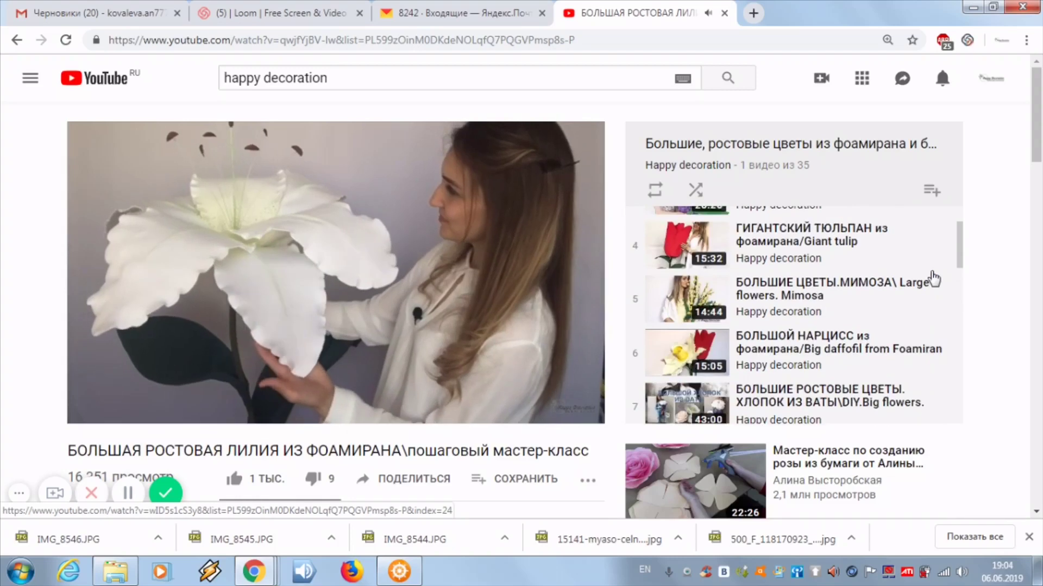
Play the Mimosa tutorial (video 5 of 35) with Russian subtitles and bring up player settings
click(726, 291)
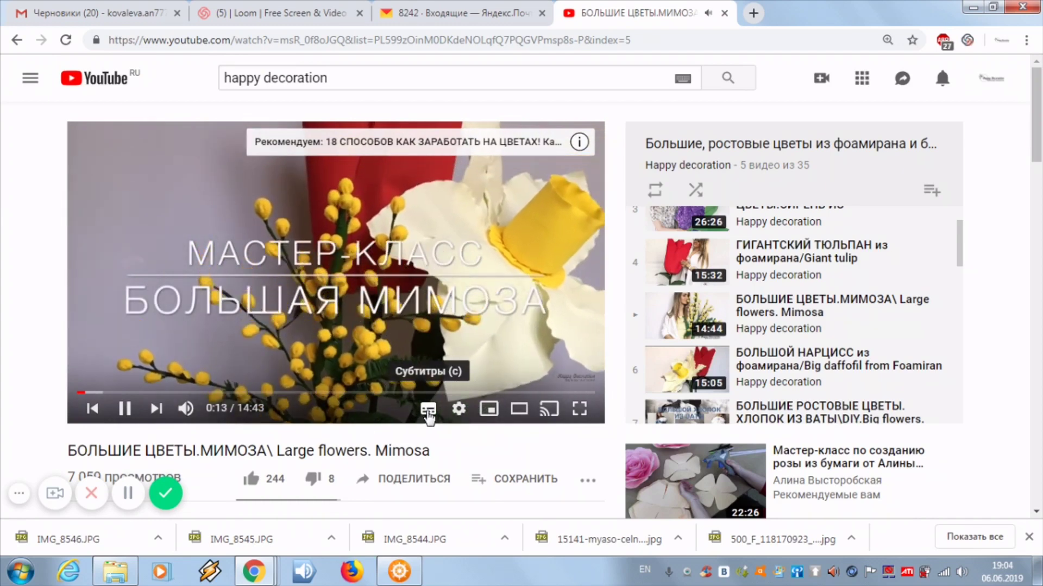
click(428, 412)
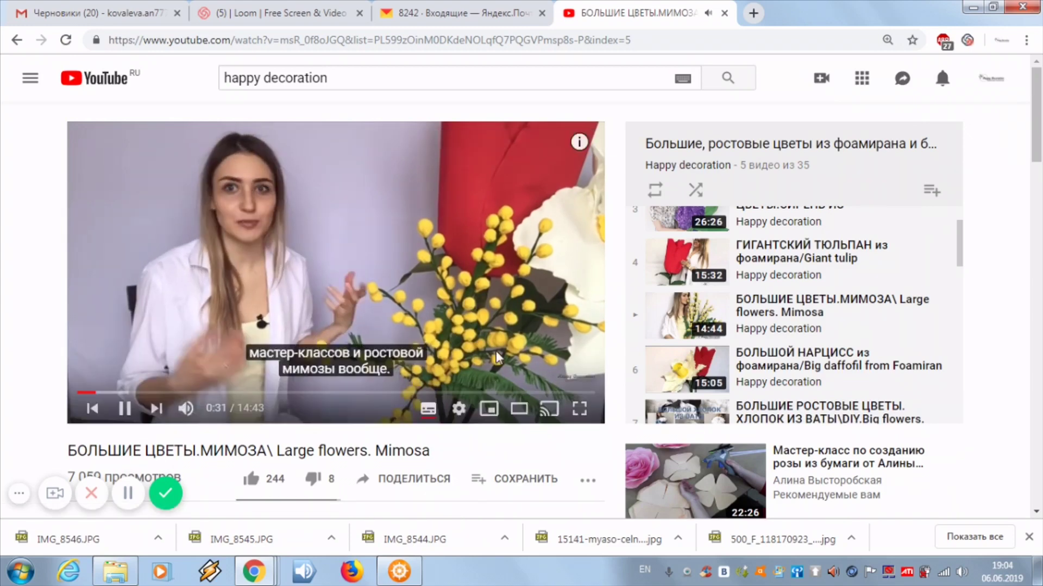
click(459, 409)
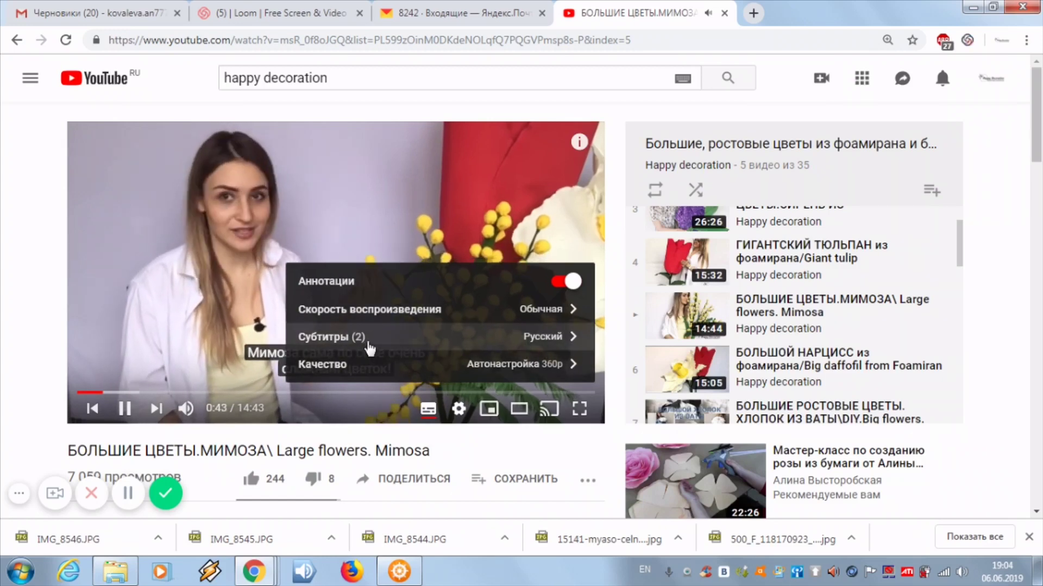
Auto-translate the mimosa video's Russian subtitles into English (Английский)
click(567, 341)
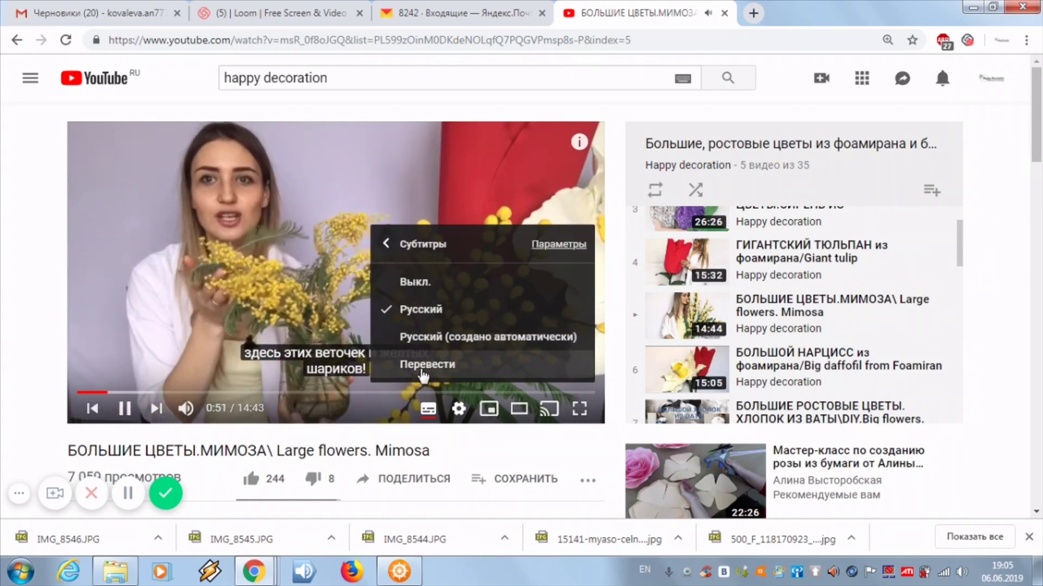
click(468, 374)
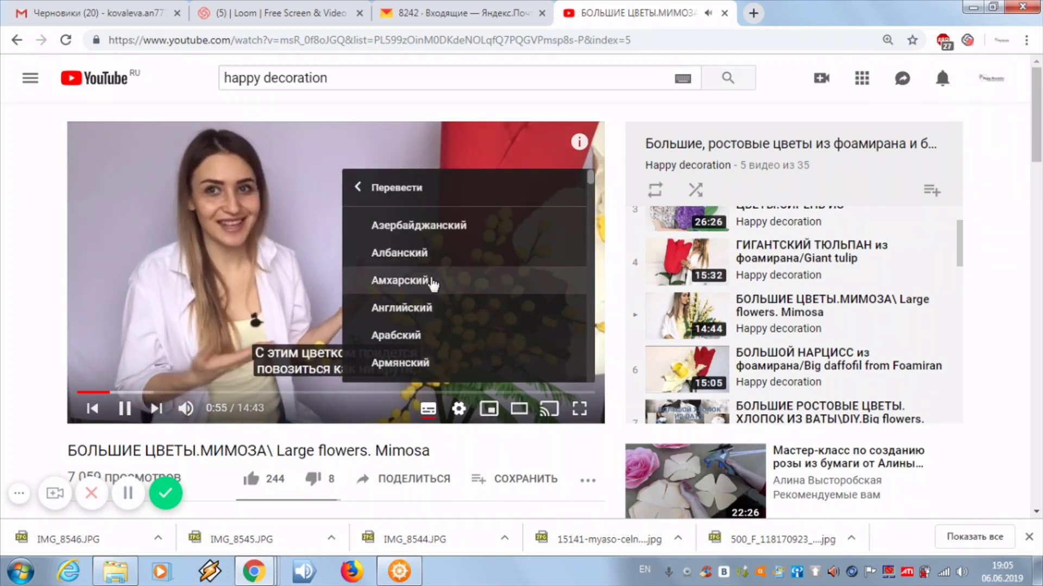
scroll(452, 349, down, 7)
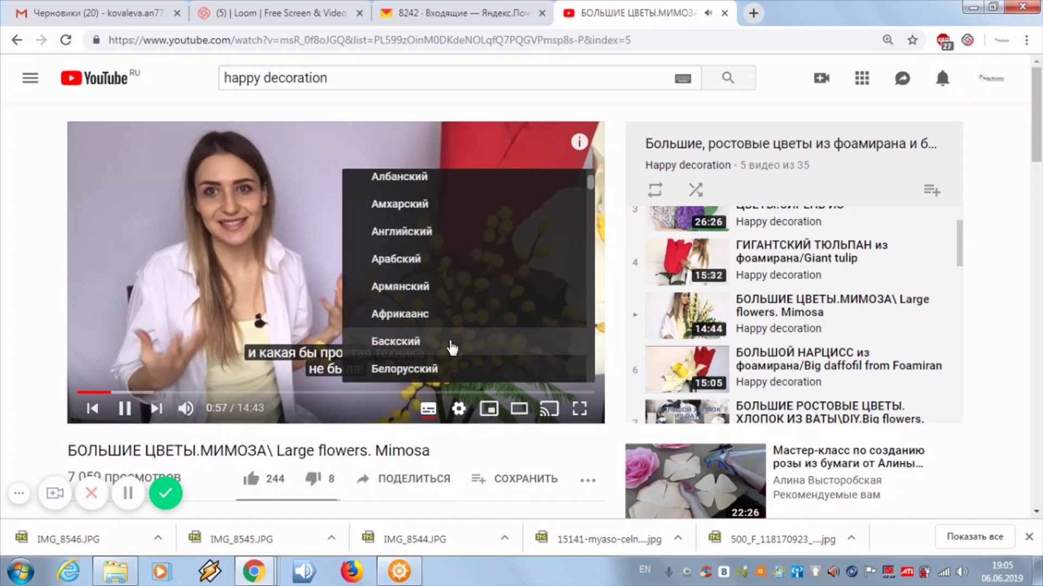
scroll(451, 349, down, 3)
scroll(452, 349, down, 4)
scroll(452, 348, down, 3)
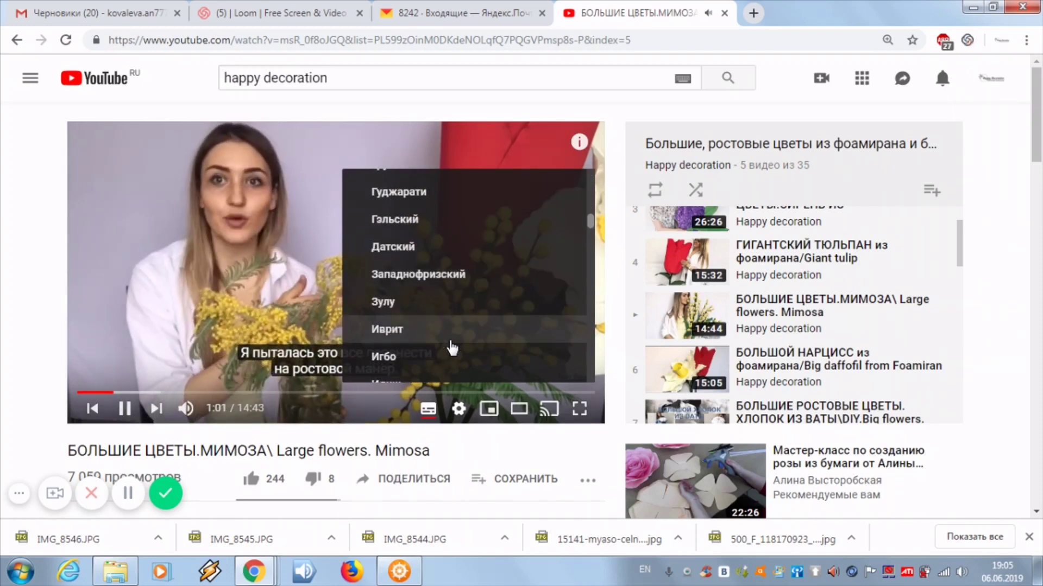
scroll(452, 349, up, 17)
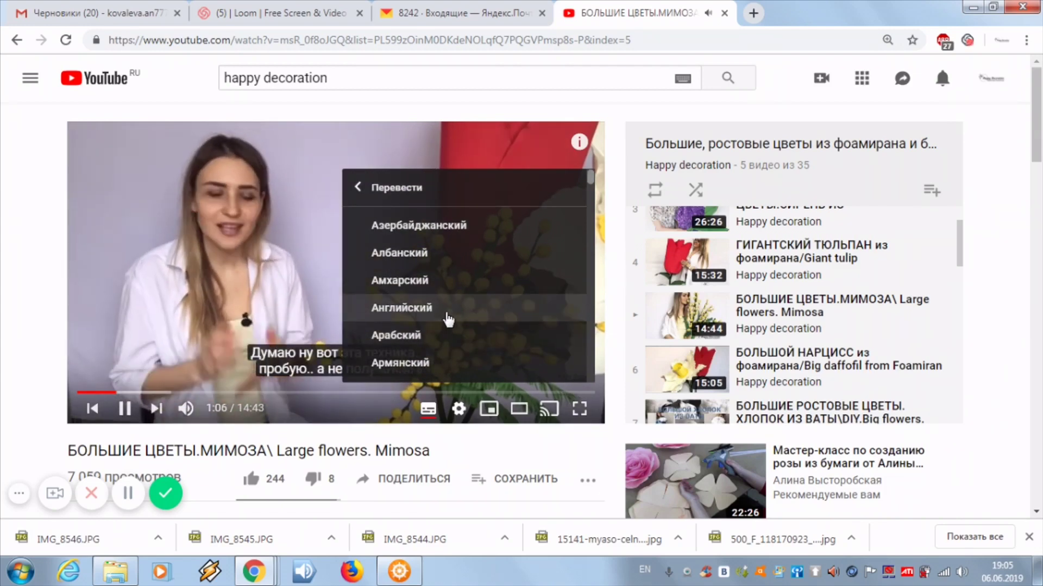
click(448, 315)
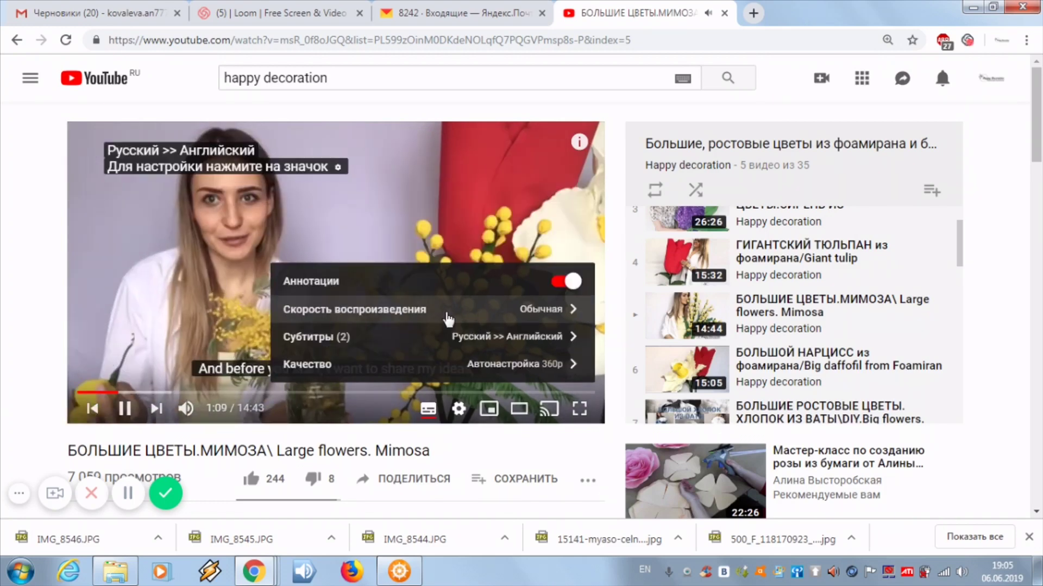
Close the settings panel to view the English captions, then bring the player settings back
click(552, 446)
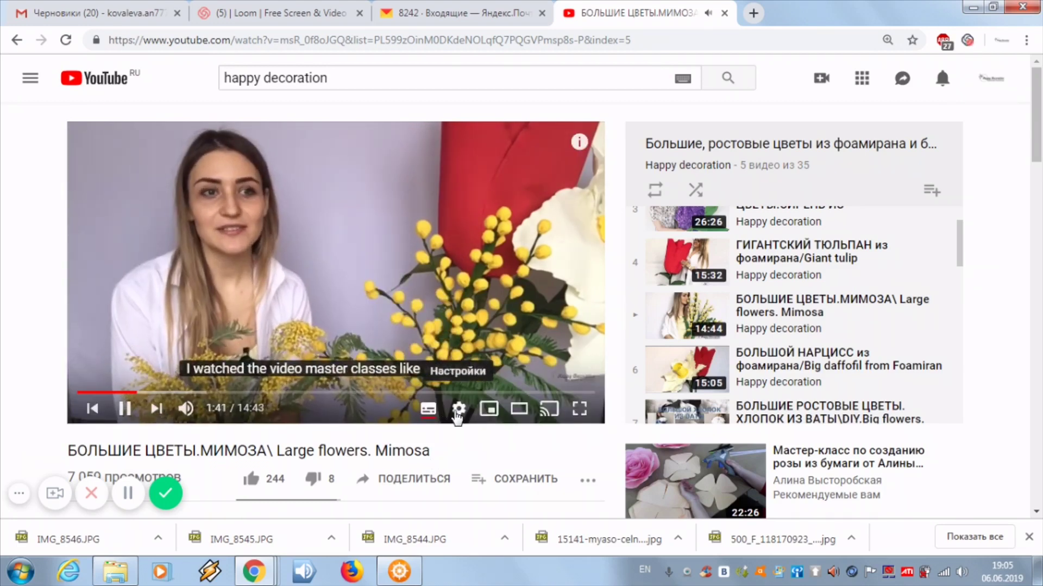
click(459, 412)
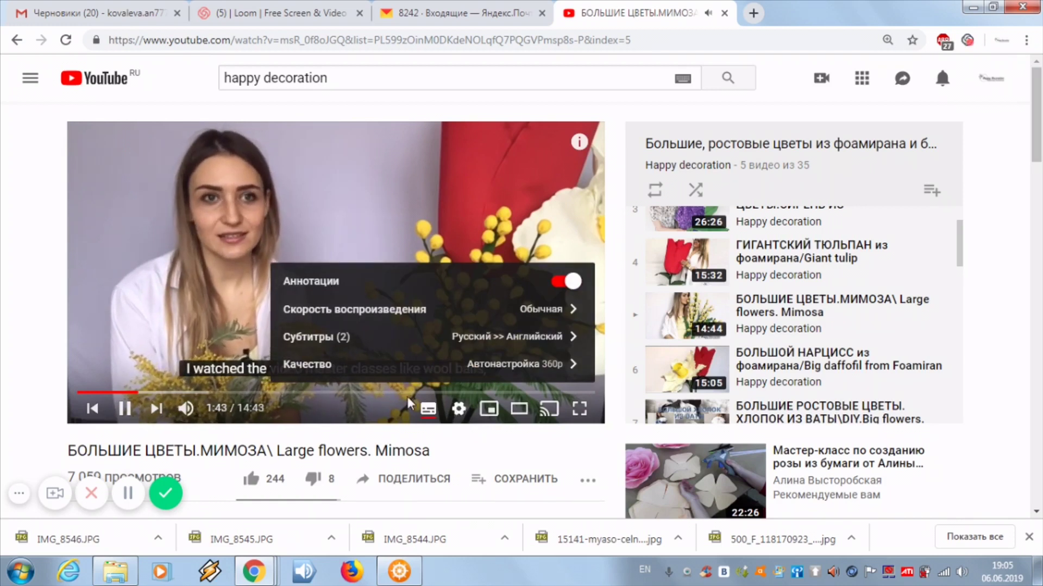
Reopen the subtitle translation languages, scroll near Итальянский and confirm a language
click(351, 337)
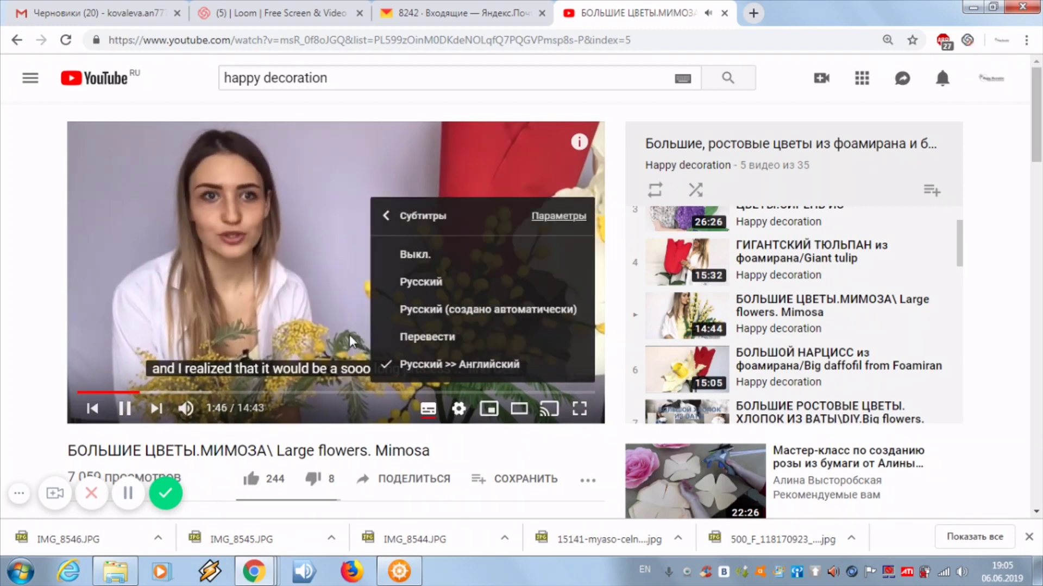
click(479, 347)
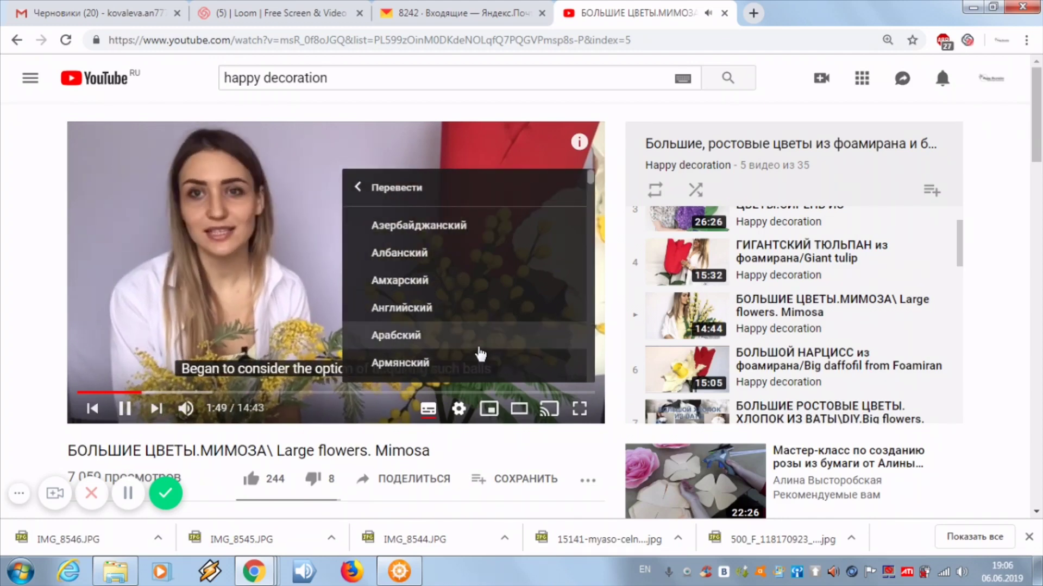
scroll(459, 315, down, 14)
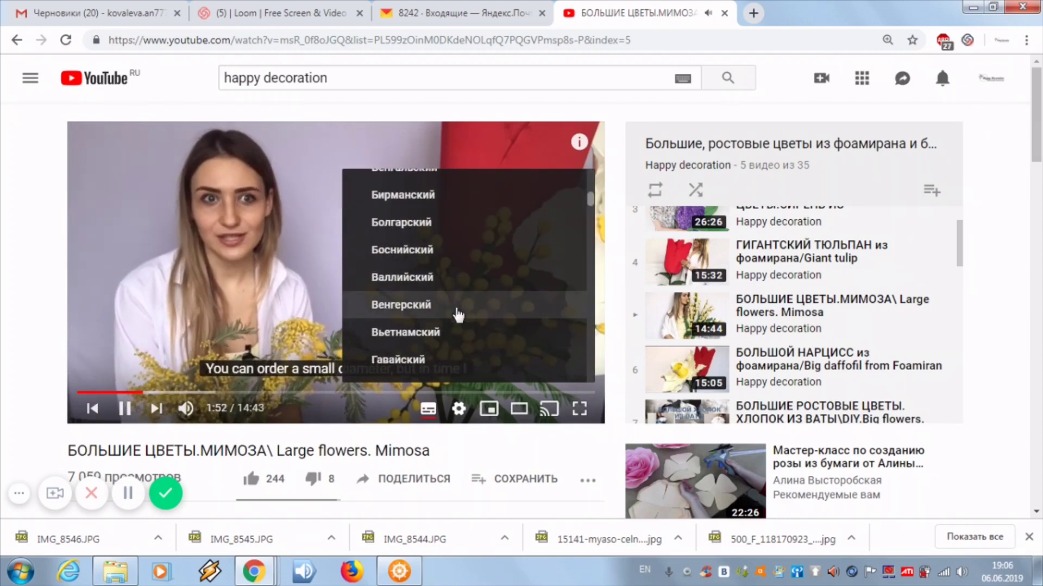
scroll(459, 315, down, 9)
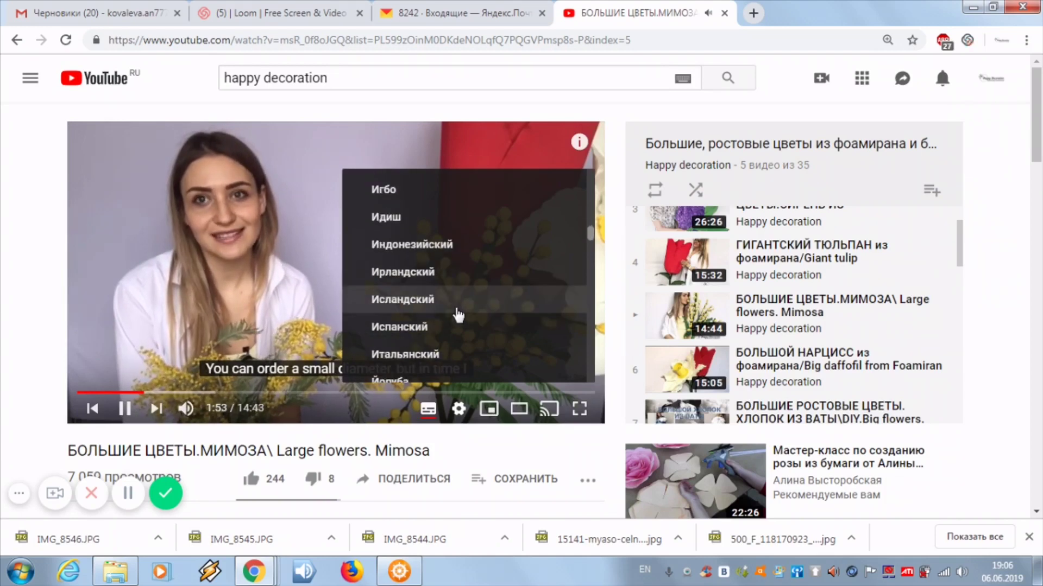
scroll(459, 314, up, 6)
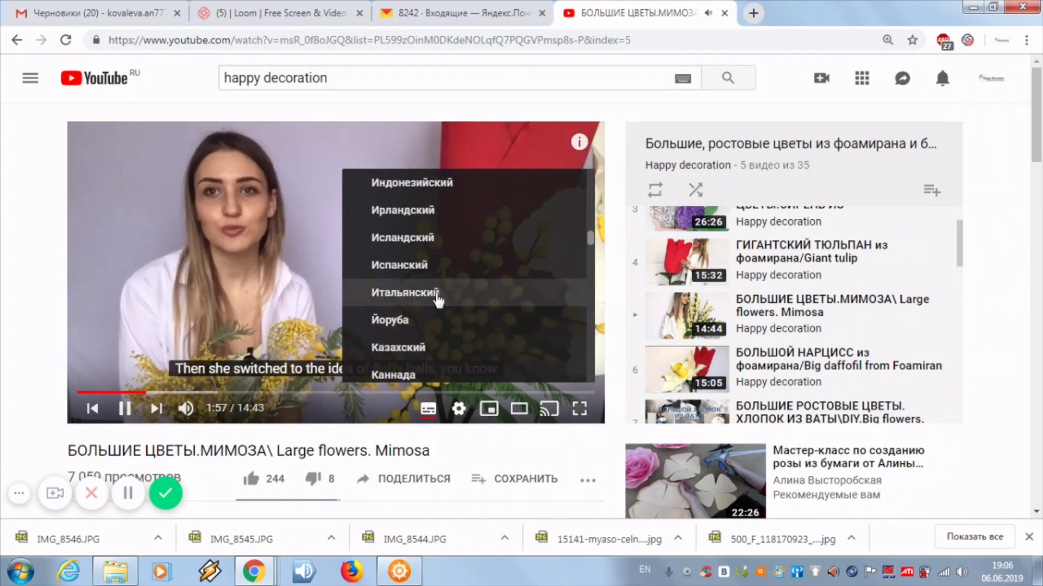
key(Return)
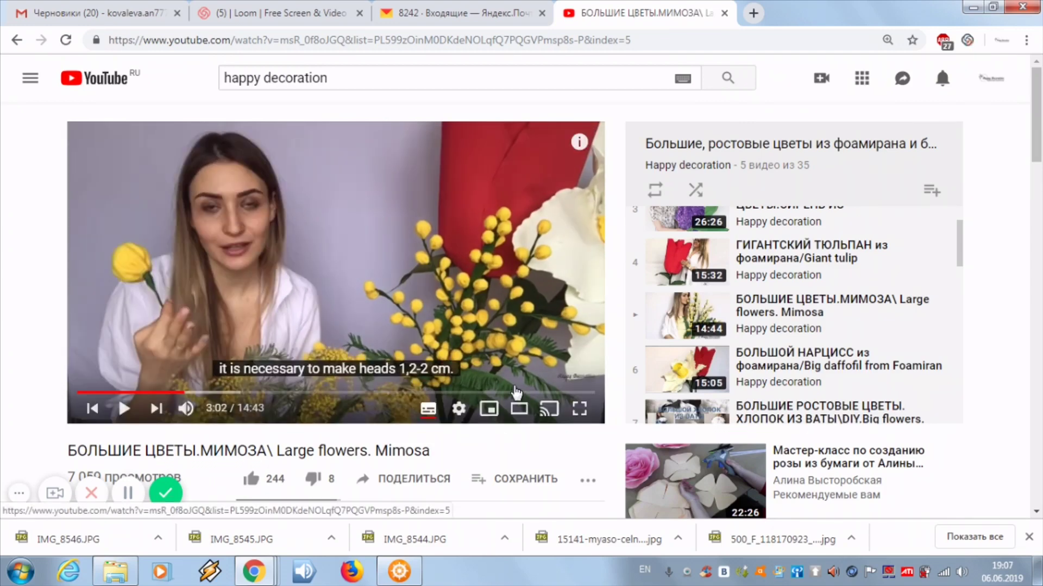
Let the mimosa tutorial play on with English-translated subtitles at 3:02
mouse_move(512, 371)
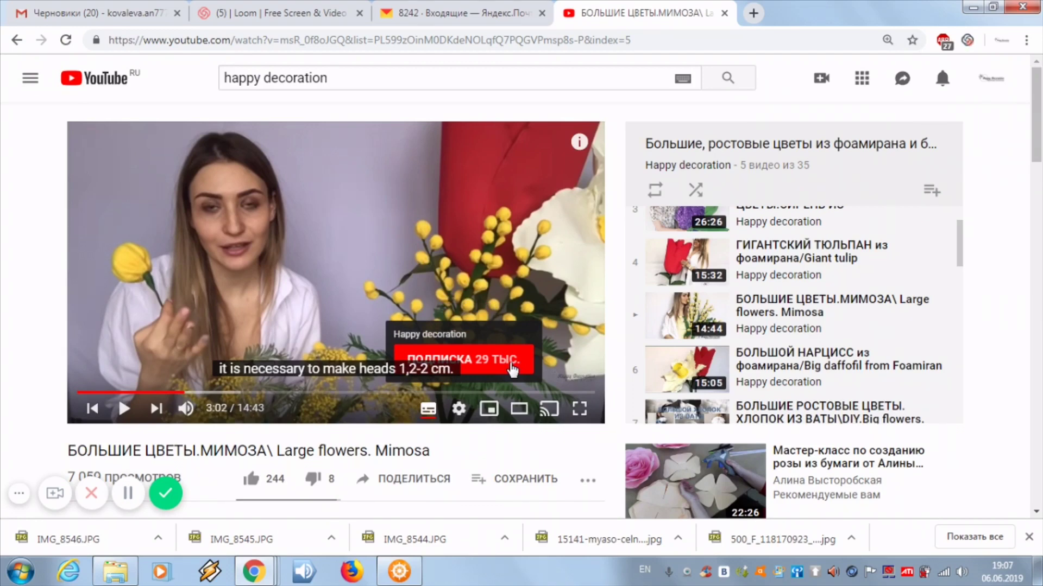